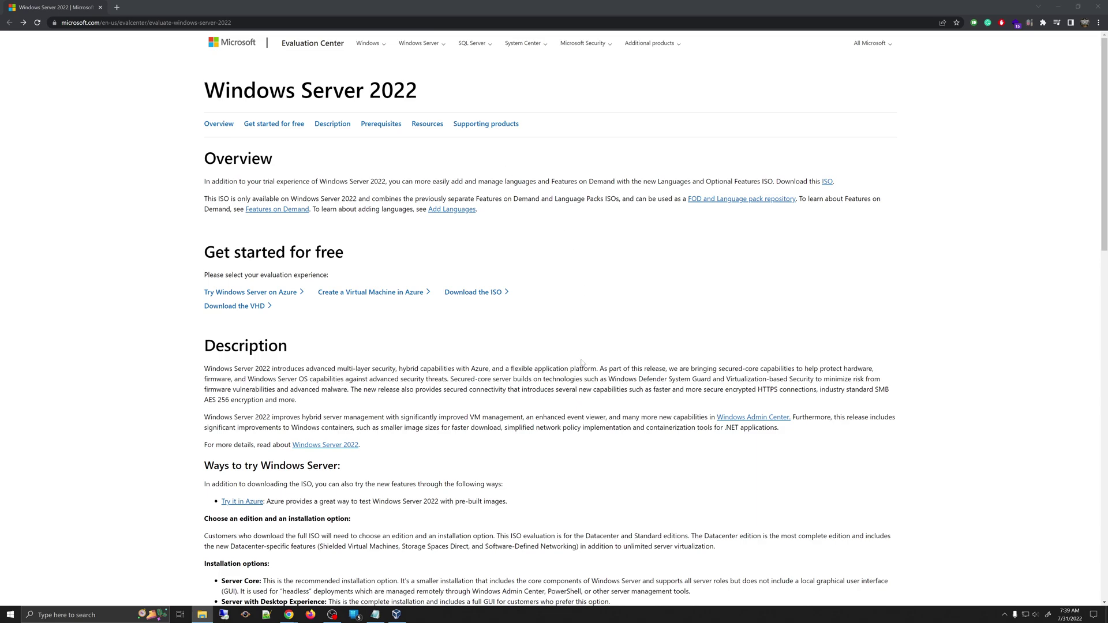
Switch to VirtualBox Manager and begin a new virtual machine named WinServer 2022, keeping the default machine folder.
click(398, 614)
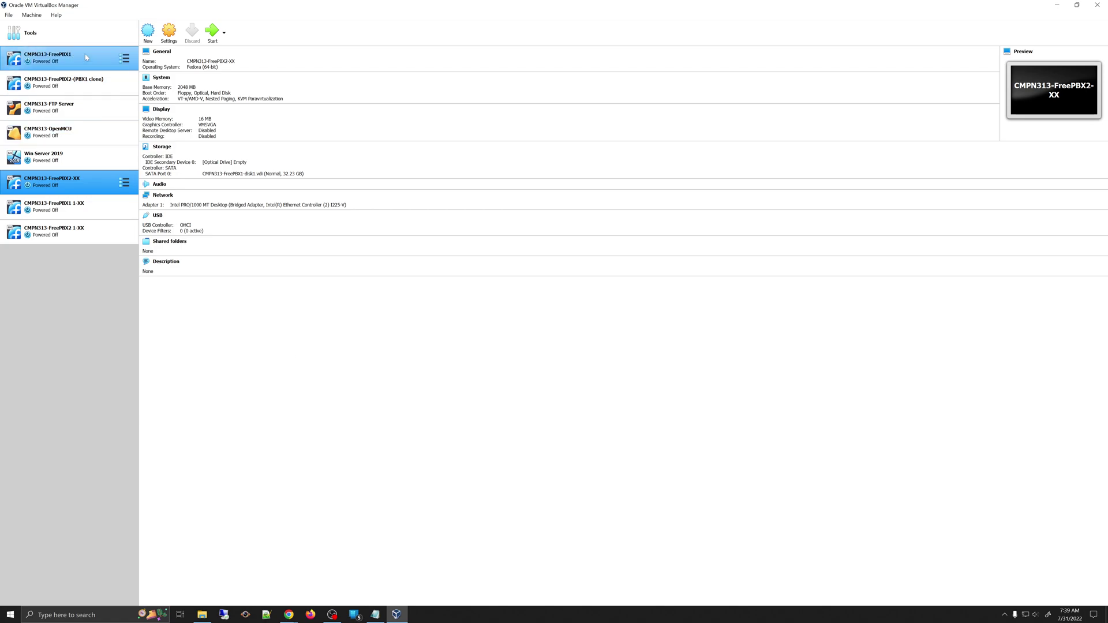
click(32, 15)
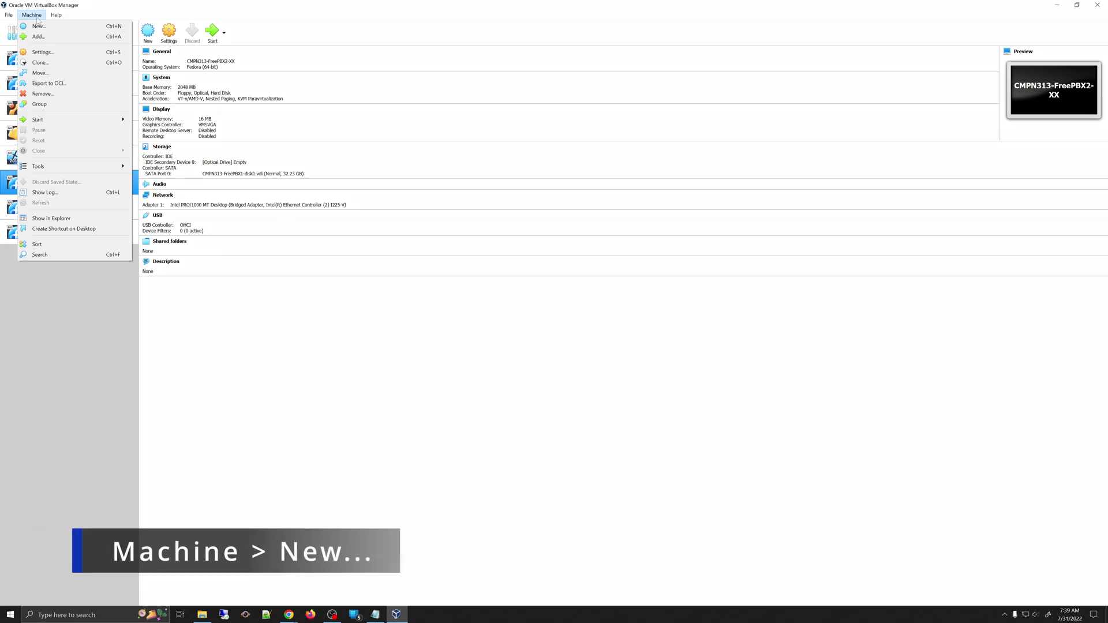
click(97, 31)
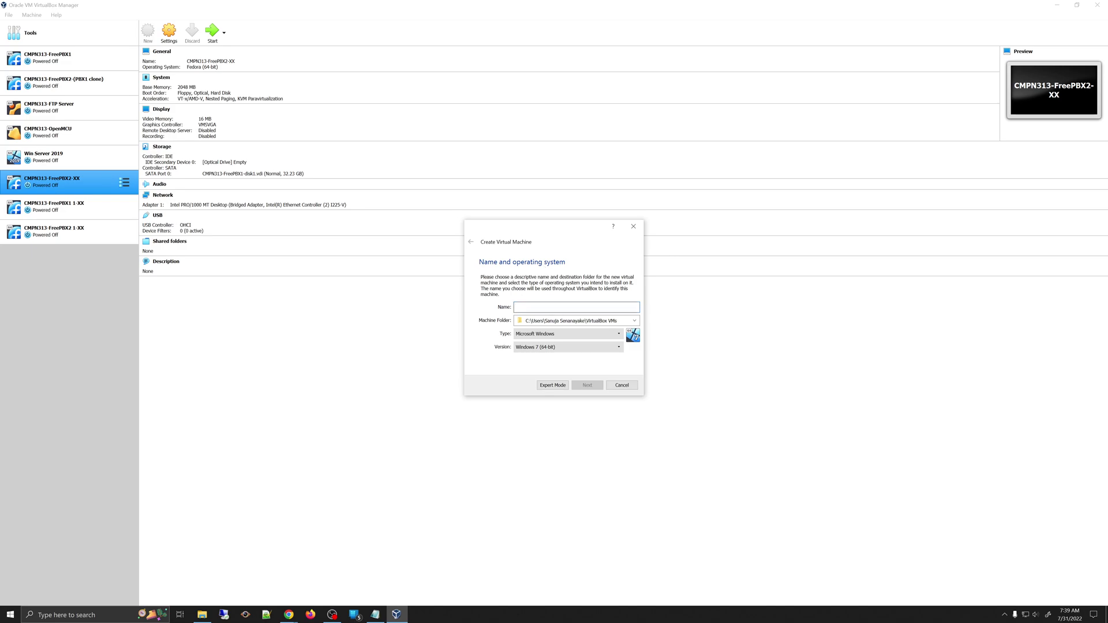
text(WinServer 2022)
key(BackSpace)
key(BackSpace)
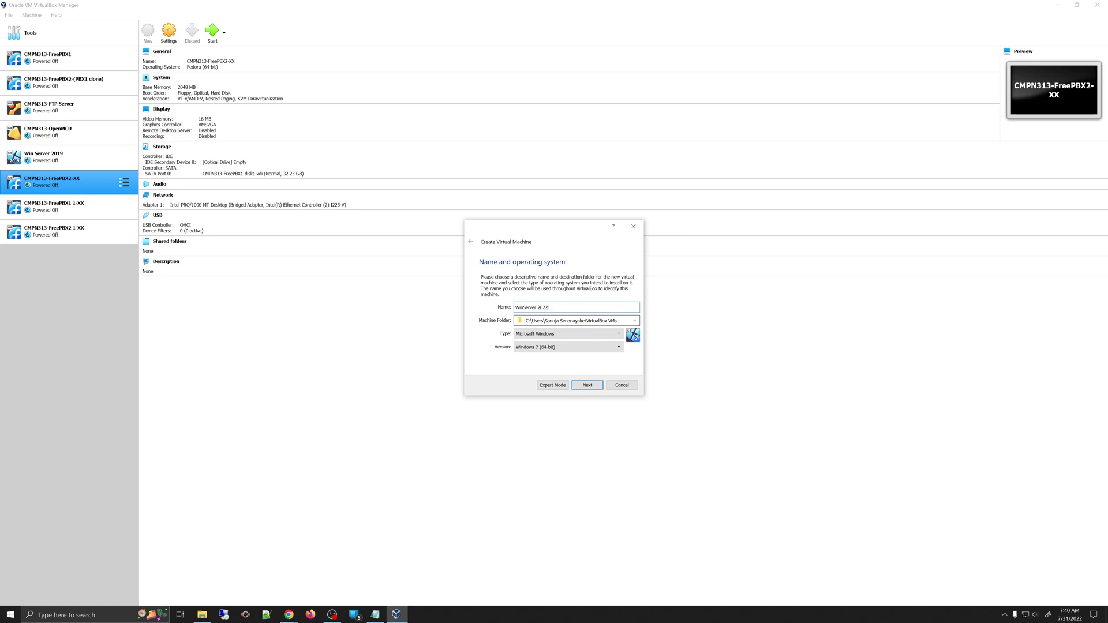
click(635, 321)
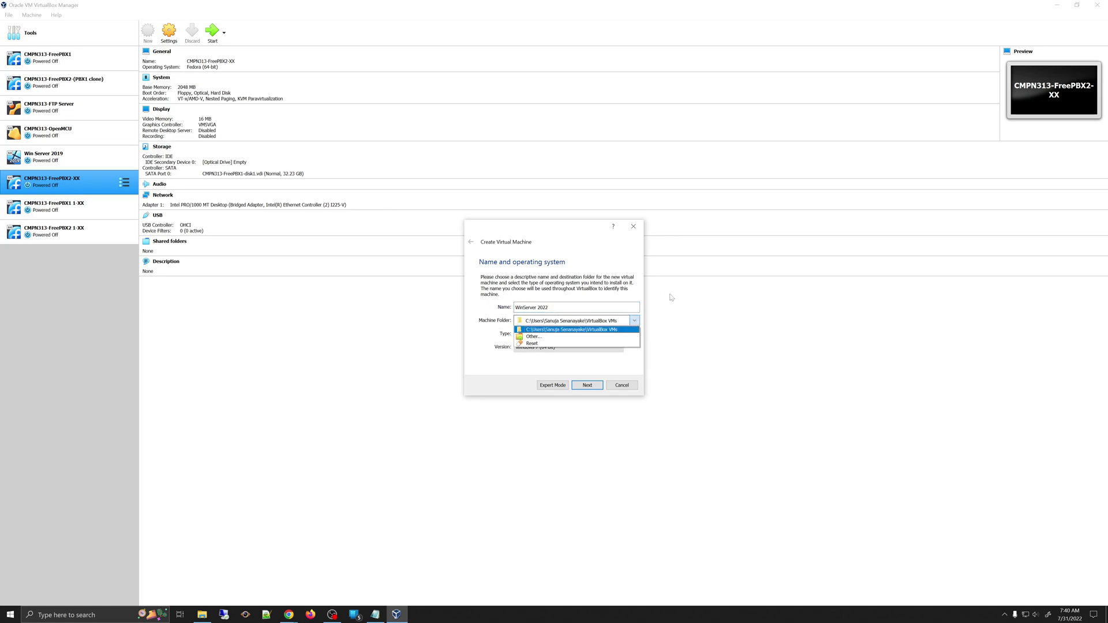
click(558, 330)
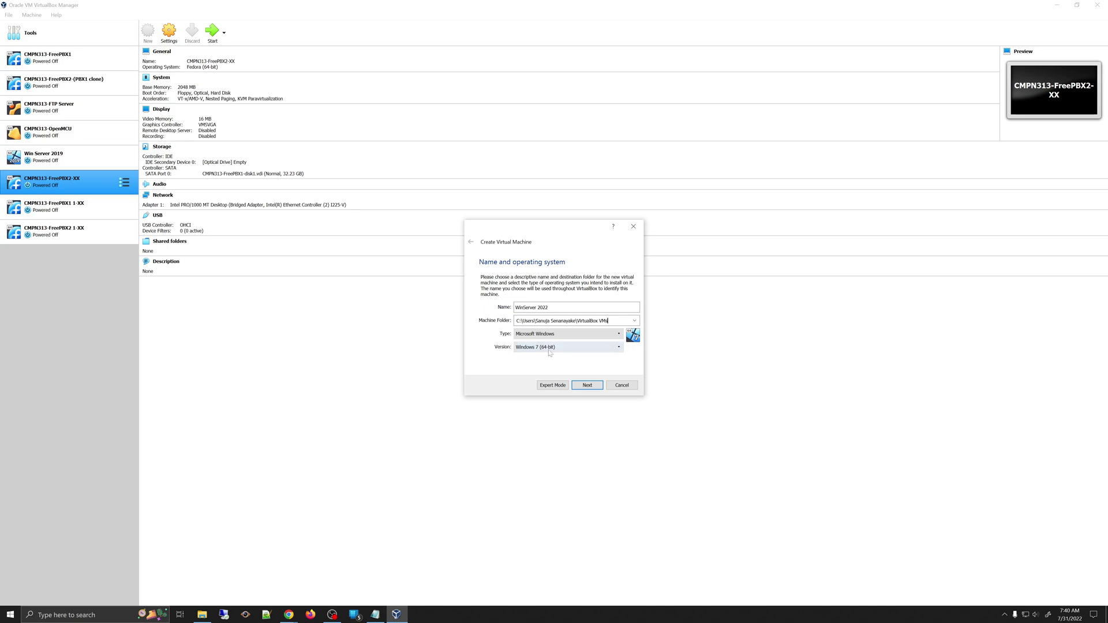
Set the machine's type to Microsoft Windows and version to Windows 2019 (64-bit), and continue to the memory size.
click(549, 347)
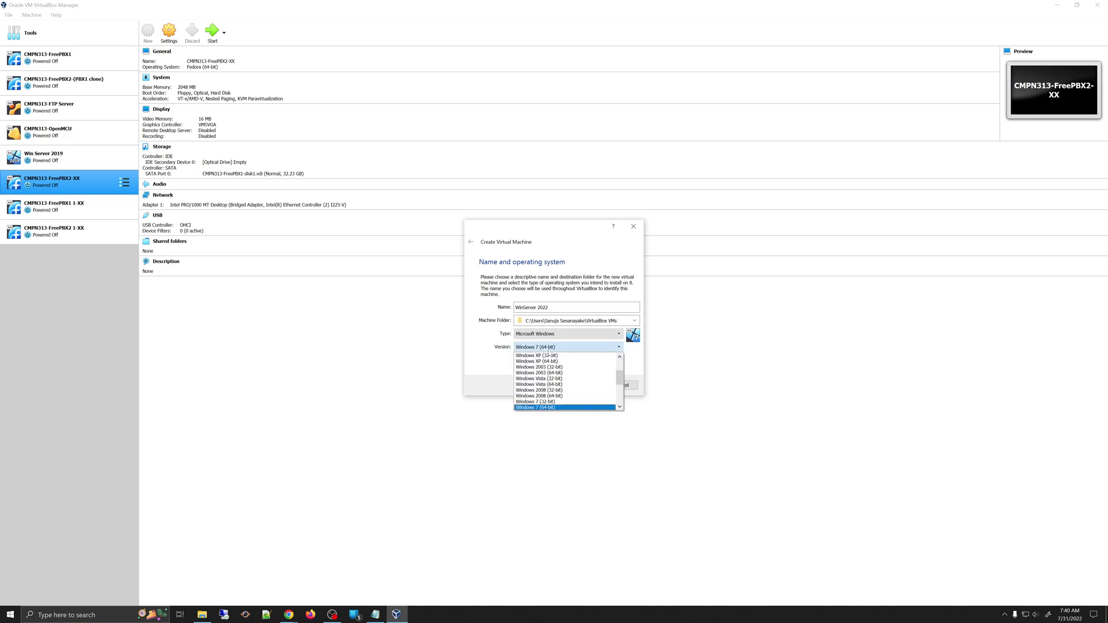
mouse_move(621, 382)
mouse_down()
mouse_move(624, 372)
mouse_move(624, 411)
mouse_move(619, 368)
mouse_up()
click(617, 335)
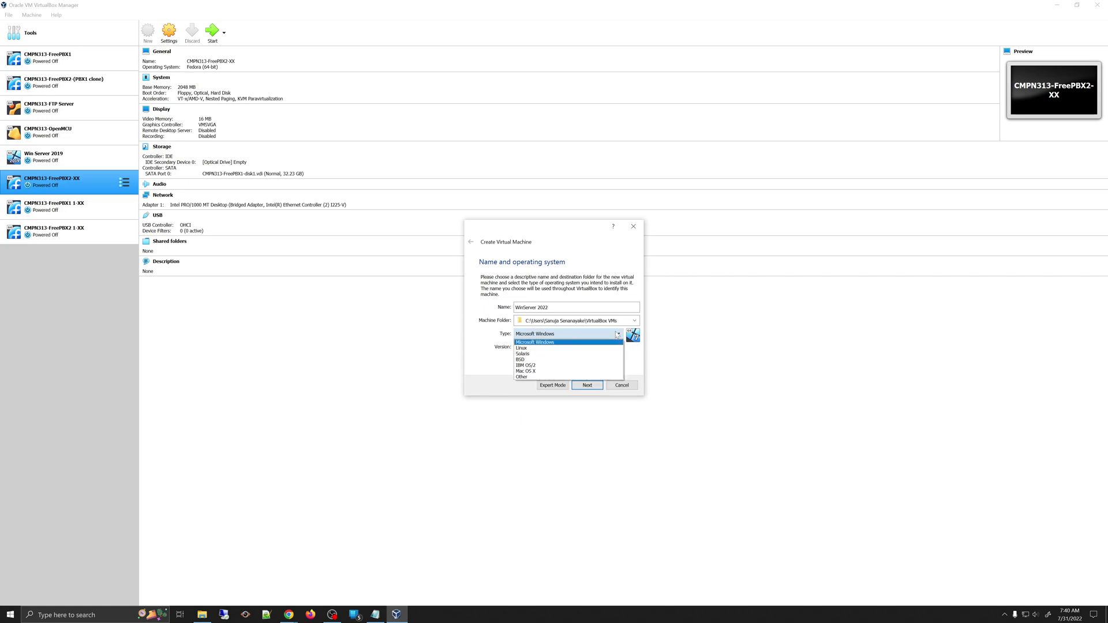
click(539, 342)
click(617, 347)
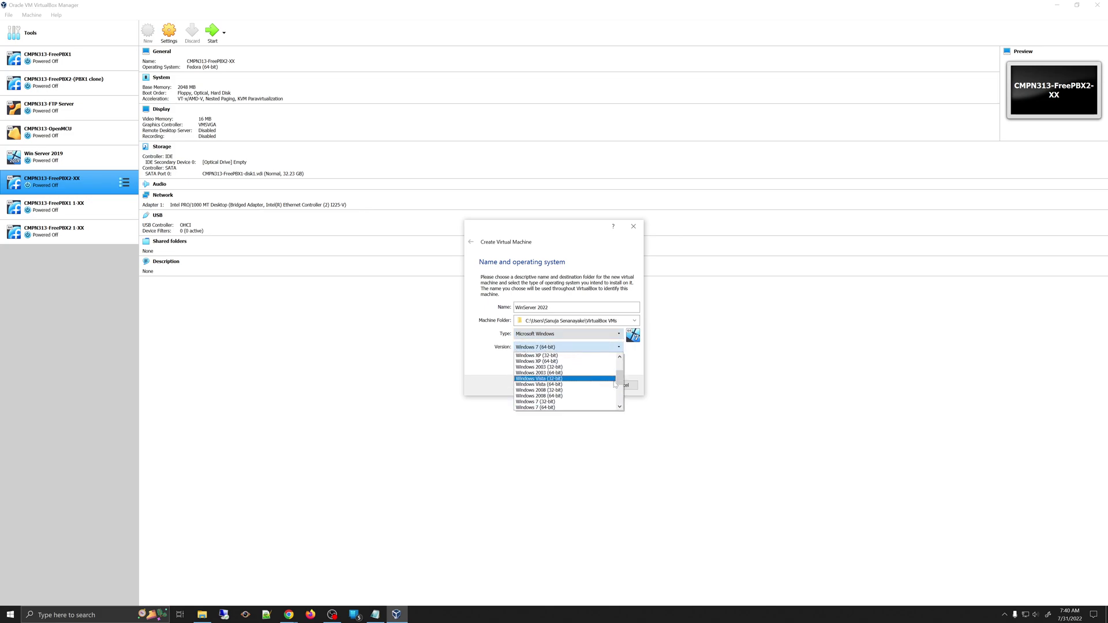
mouse_move(618, 381)
mouse_down()
mouse_move(618, 405)
mouse_move(617, 374)
mouse_move(620, 394)
mouse_up()
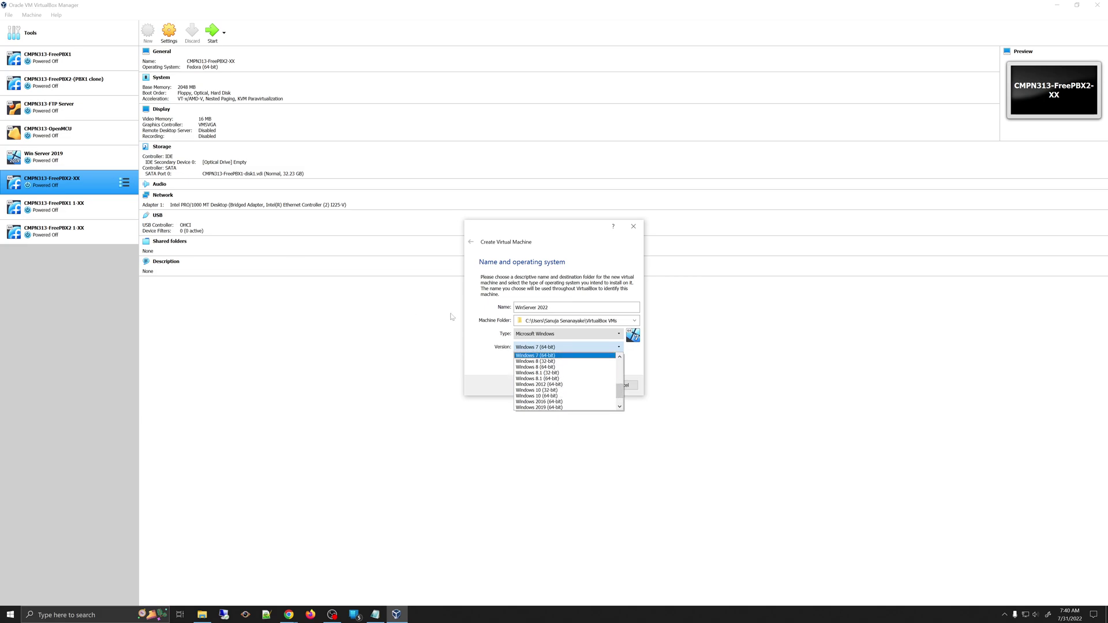
scroll(554, 384, down, 1)
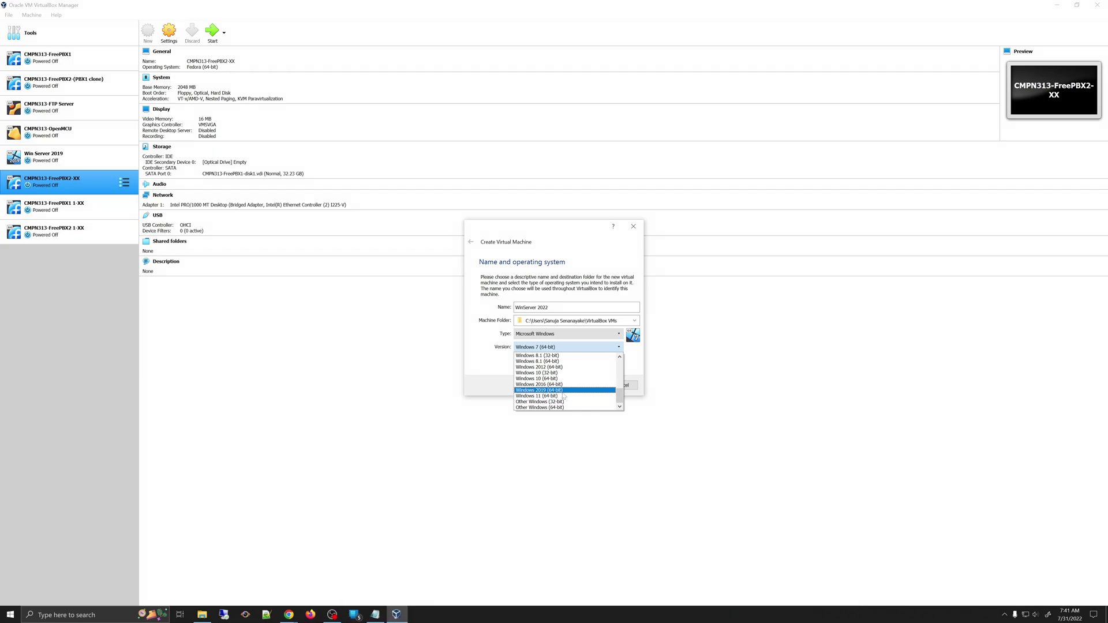
click(563, 394)
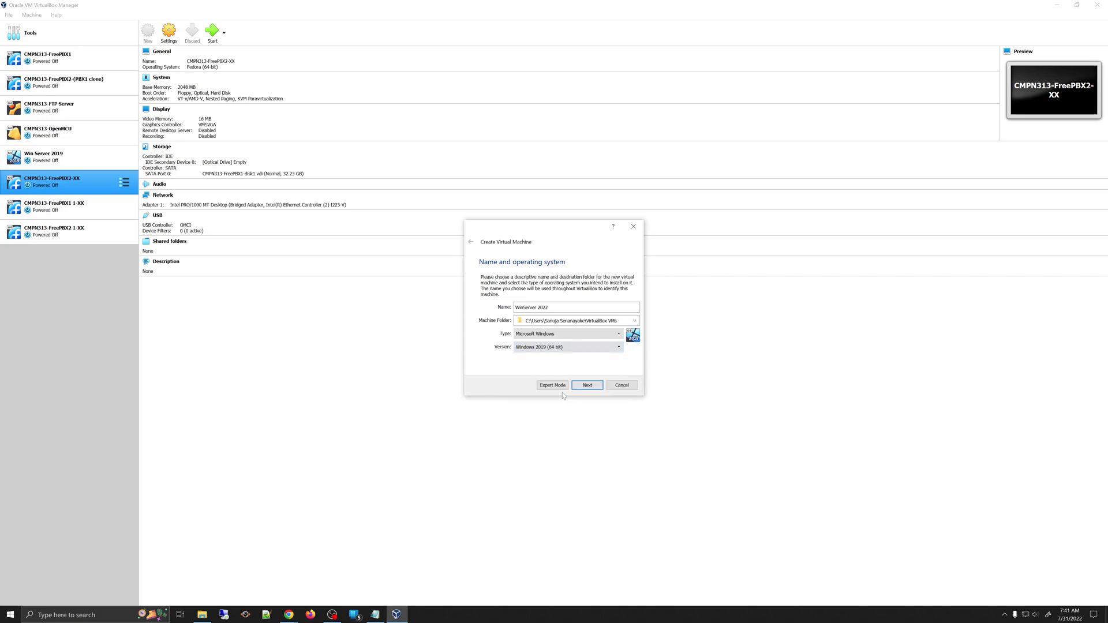
click(591, 387)
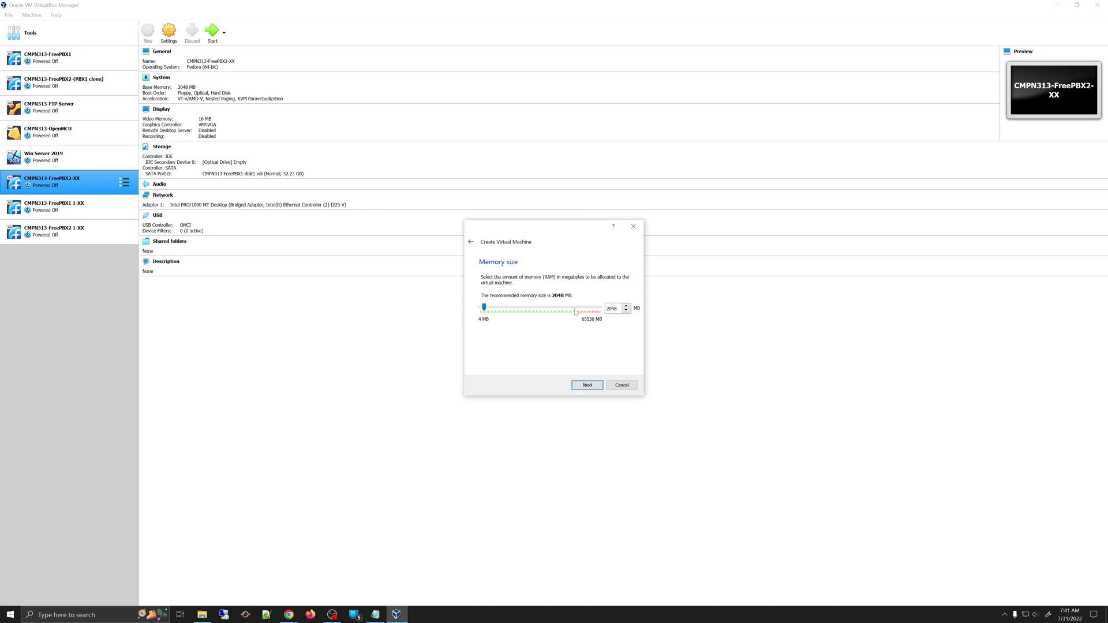
Allocate 10240 MB of memory to the virtual machine and continue to the hard disk options.
click(515, 311)
click(519, 310)
click(519, 310)
click(519, 310)
click(587, 386)
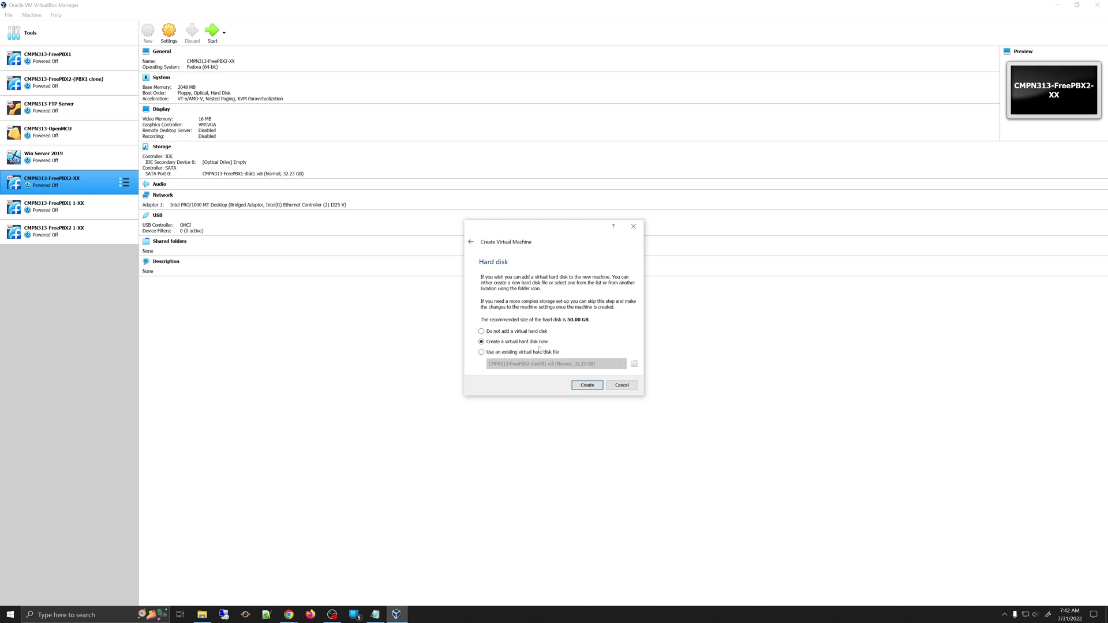
Create a new dynamically allocated VDI virtual hard disk of 60 GB for the machine.
click(587, 386)
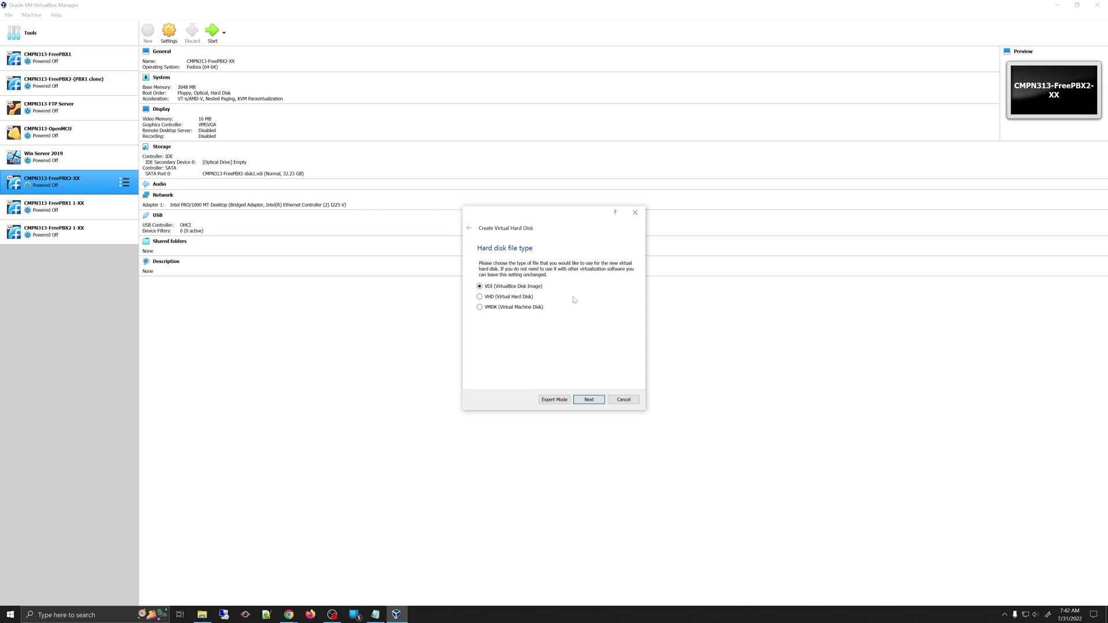
click(591, 402)
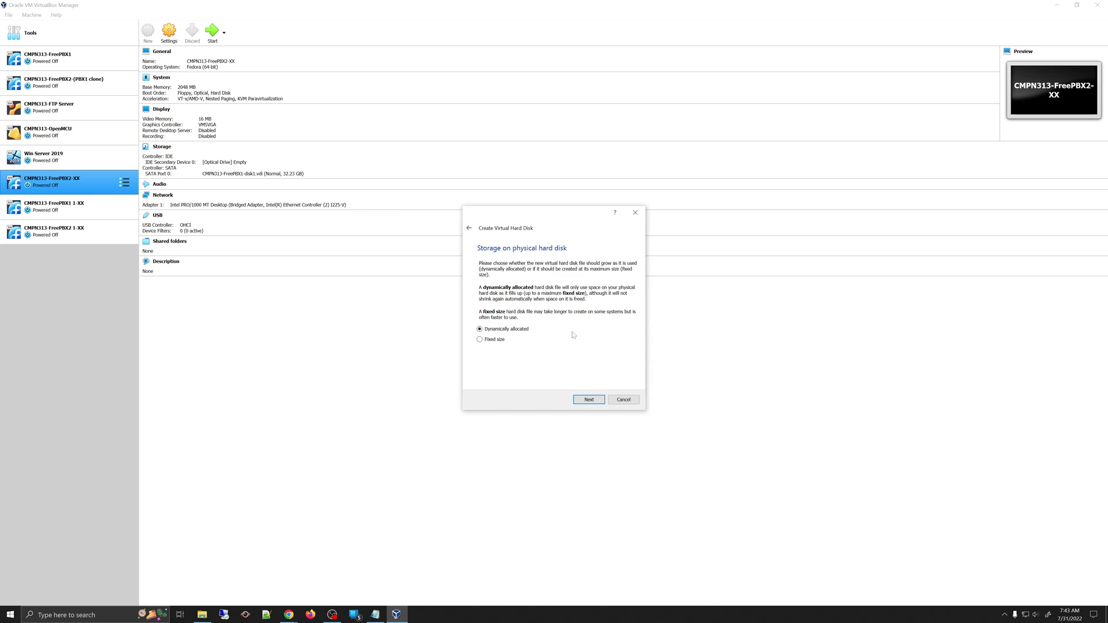
click(595, 406)
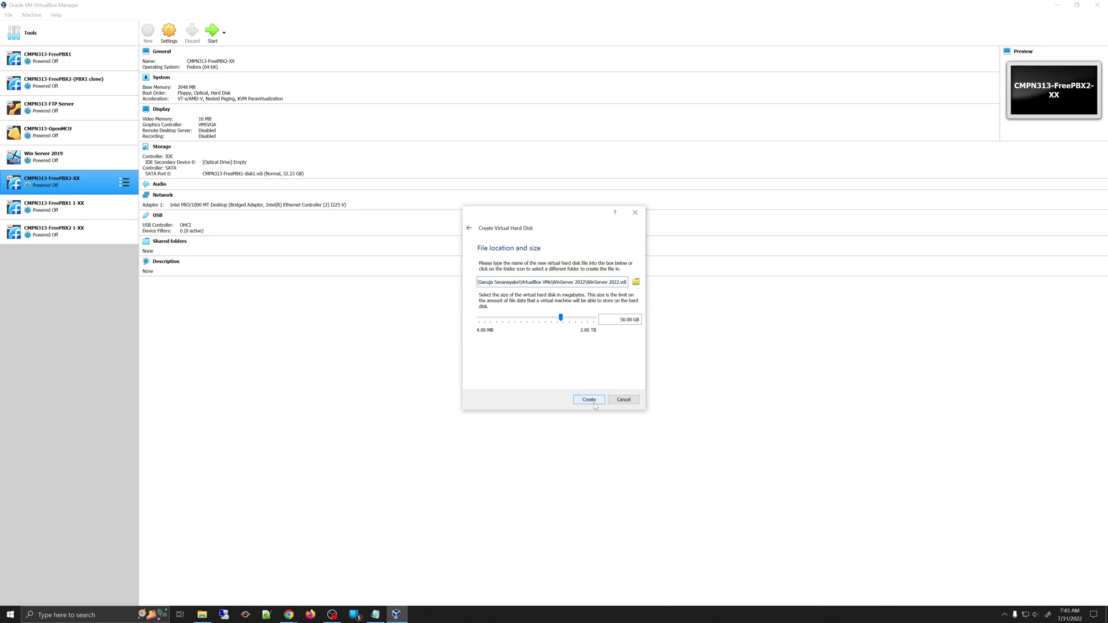
click(622, 319)
double_click(623, 319)
text(60)
click(589, 402)
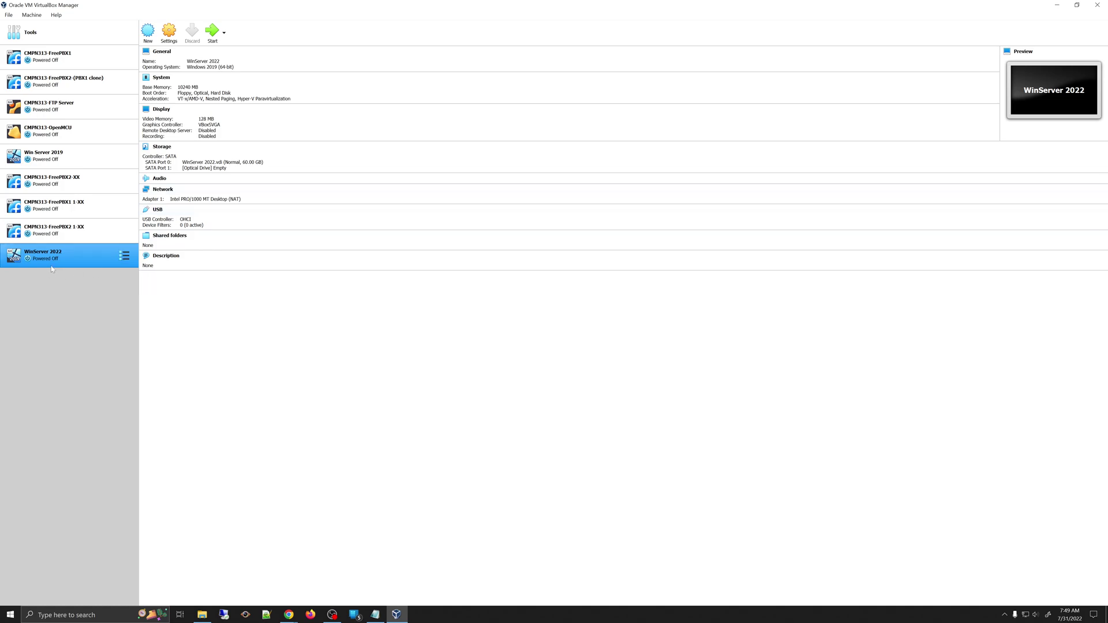
Start the WinServer 2022 machine and load SERVER_EVAL_x64FRE_en-us.iso from the 045-Windows Server 2022 folder into its optical drive.
click(213, 34)
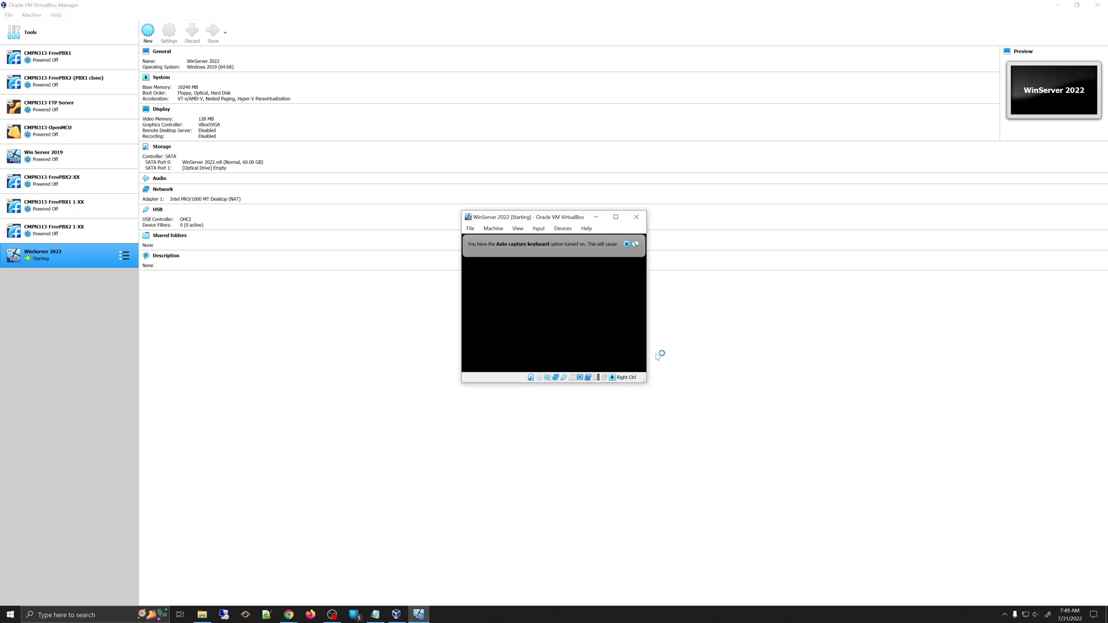
click(563, 229)
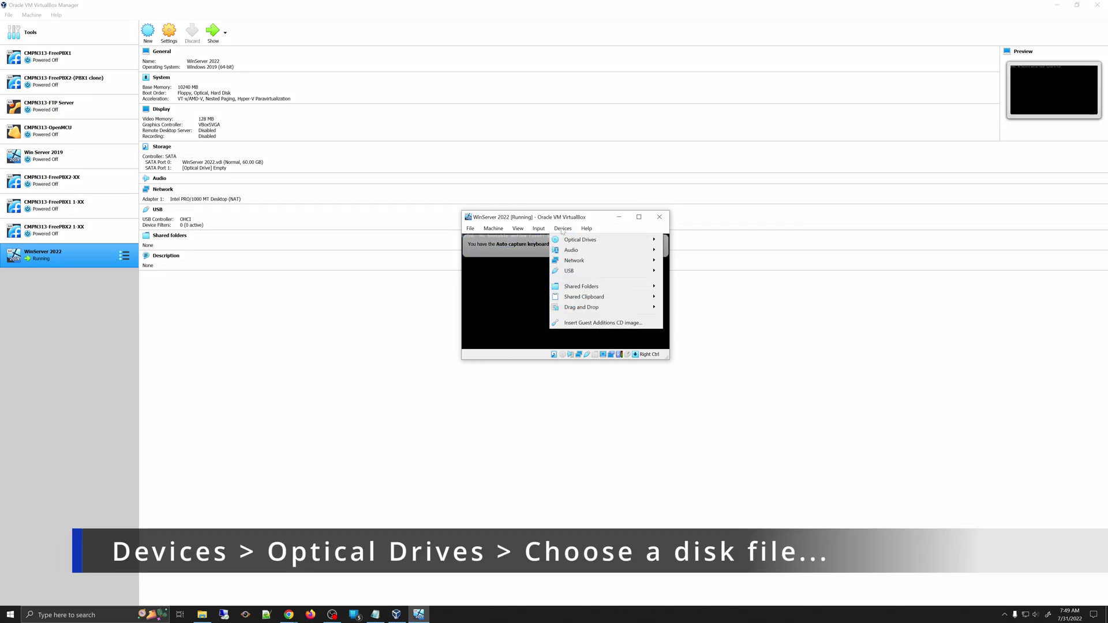
mouse_move(577, 241)
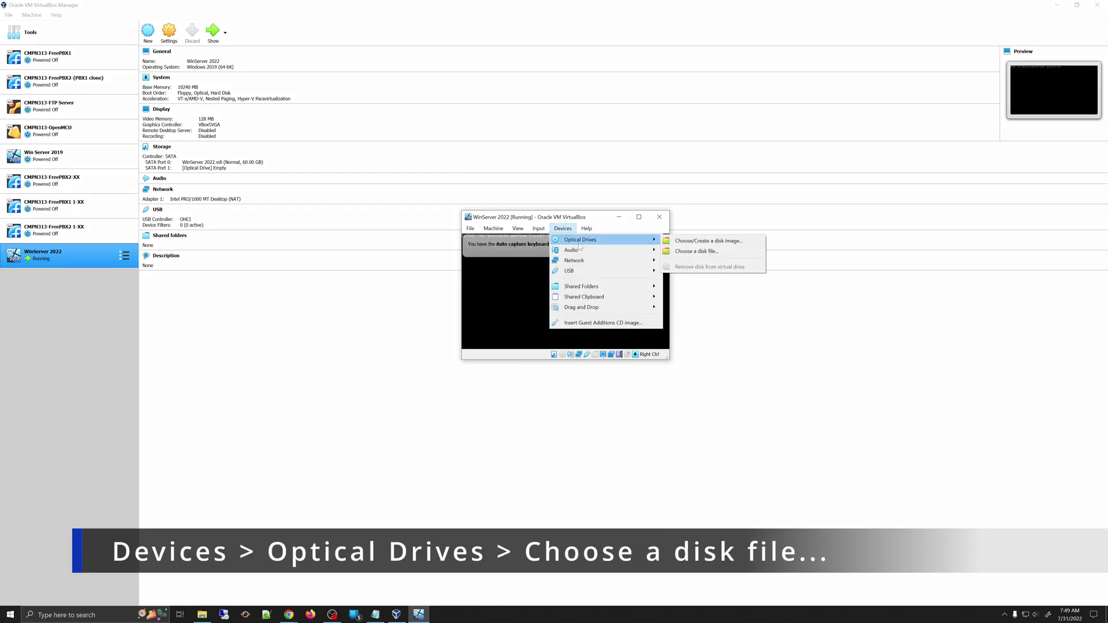
click(709, 254)
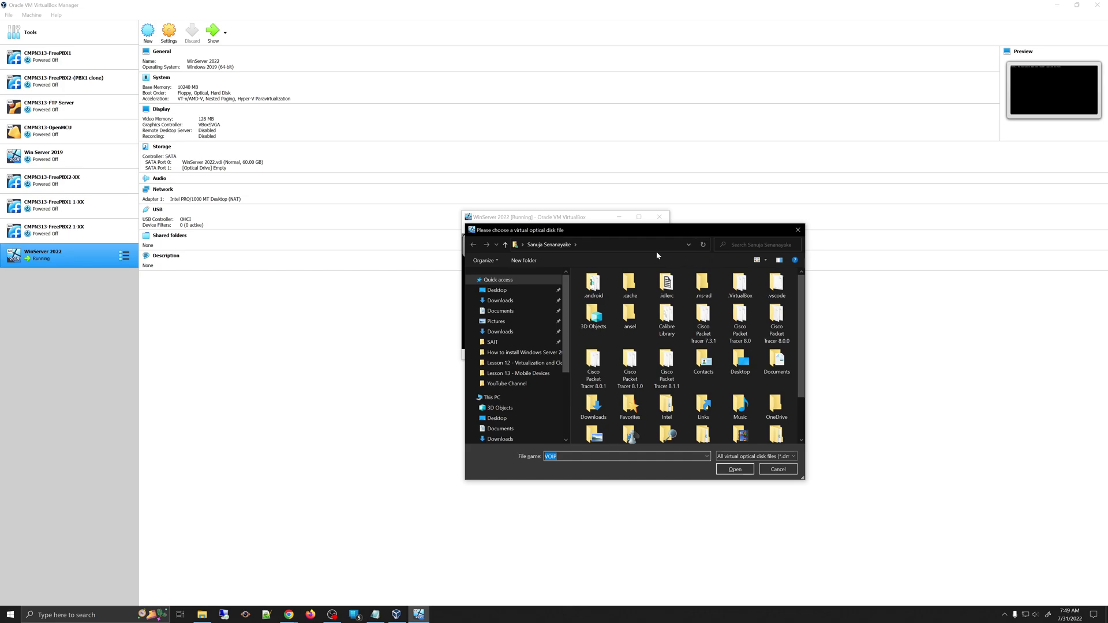
click(595, 245)
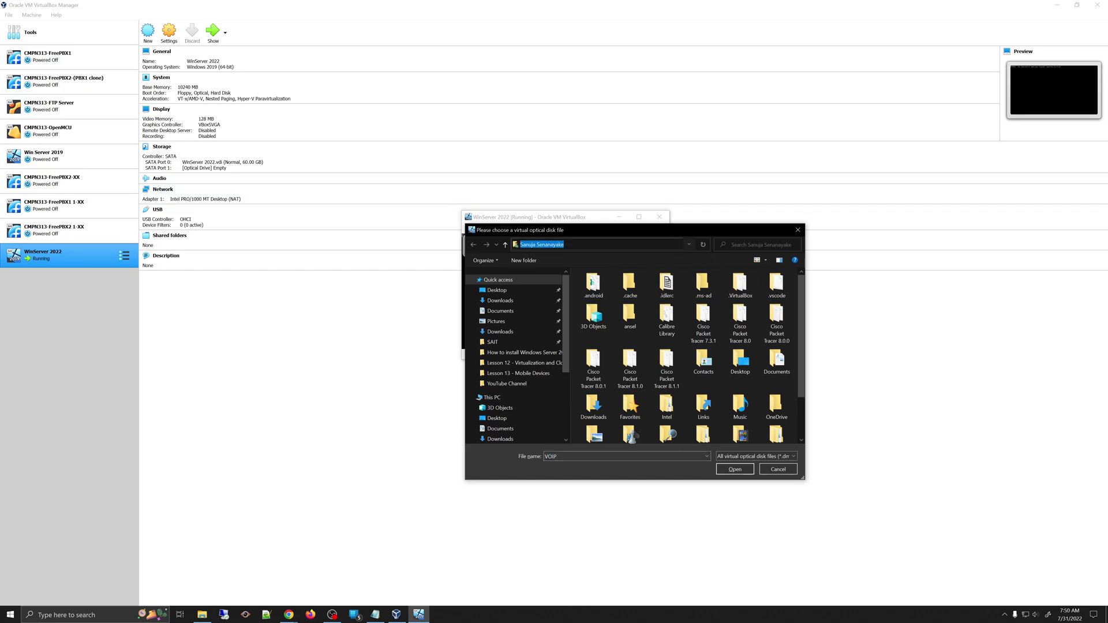
right_click(586, 246)
click(608, 279)
key(Return)
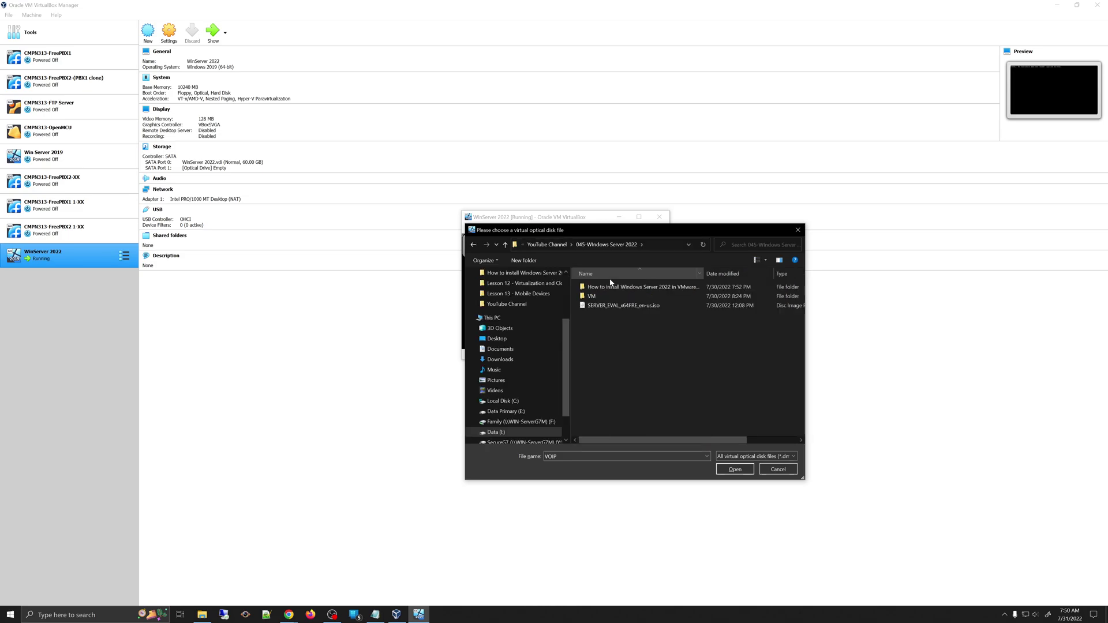
click(653, 307)
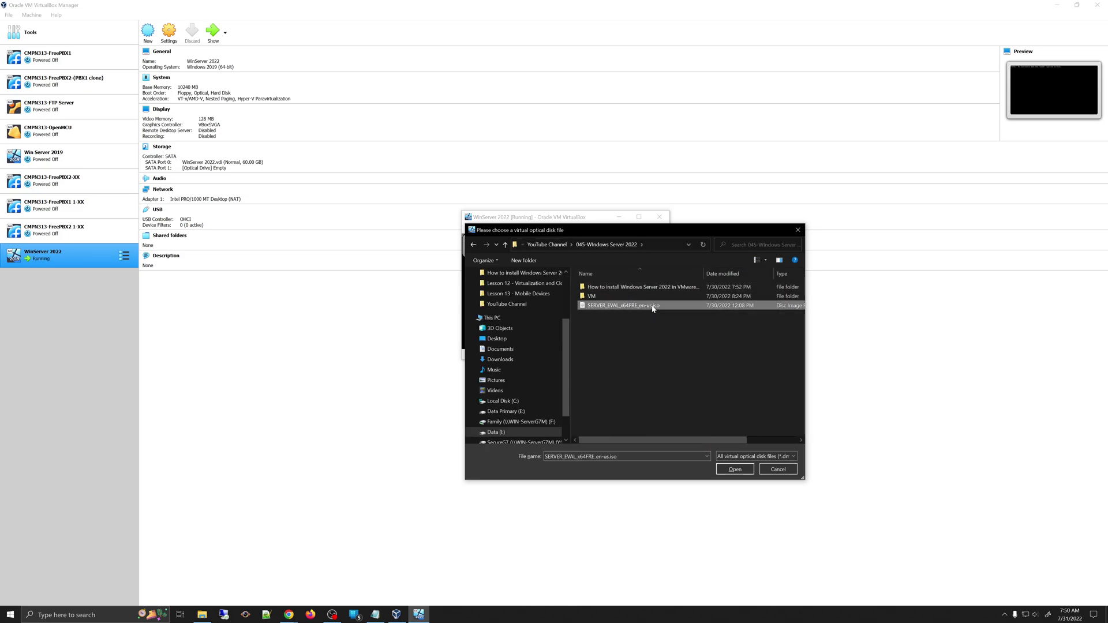
click(735, 470)
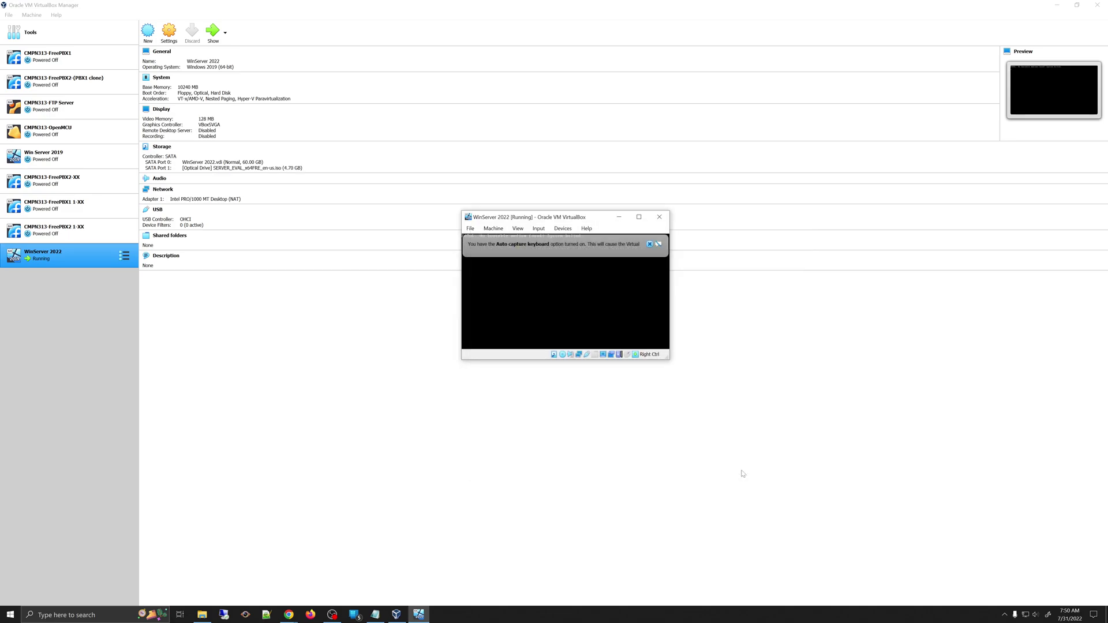
Dismiss the keyboard capture notice and reset the virtual machine so it boots from the loaded disk image.
mouse_move(563, 241)
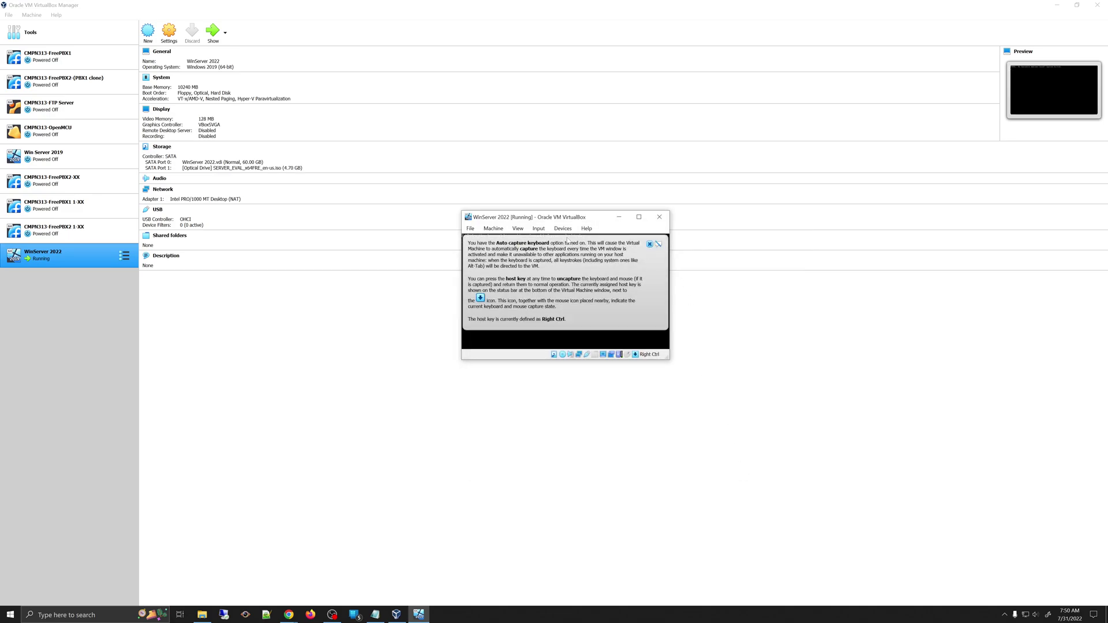
click(650, 244)
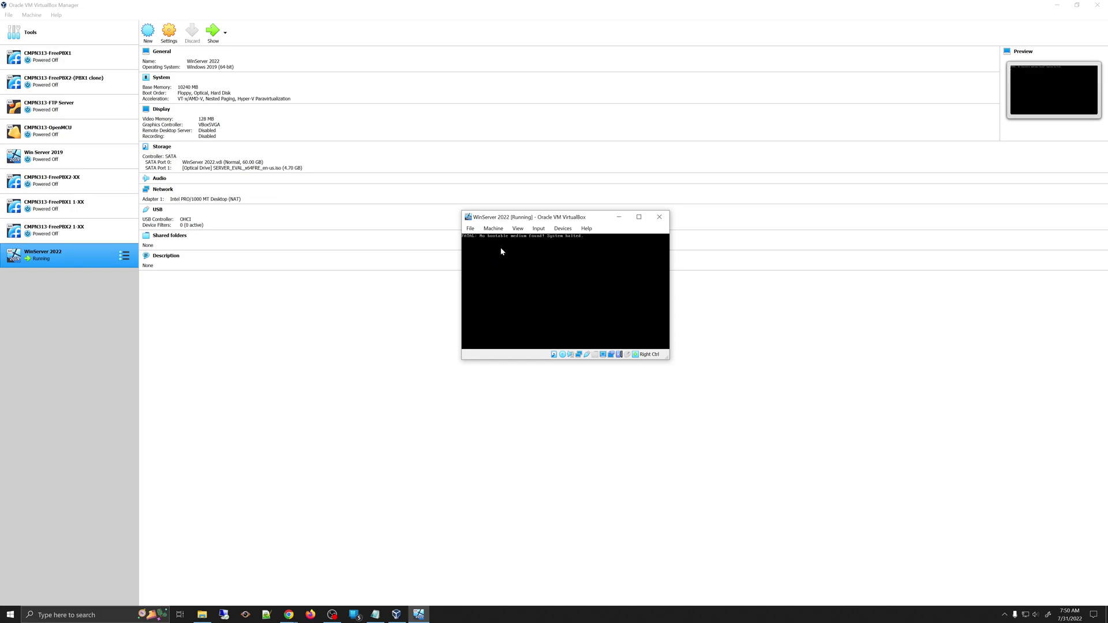
click(493, 228)
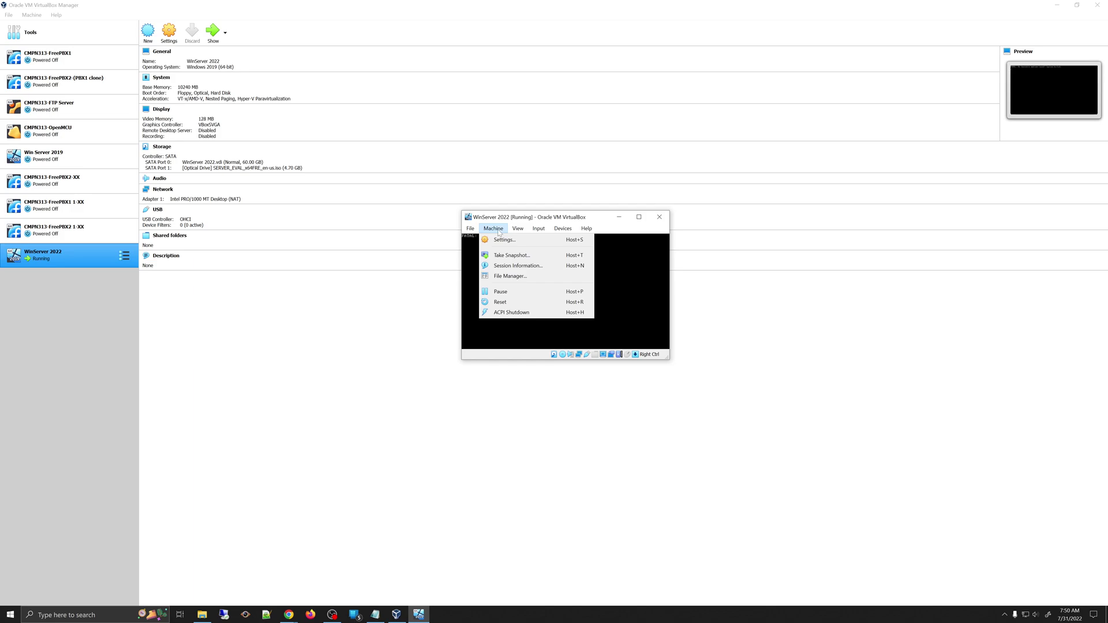
click(525, 306)
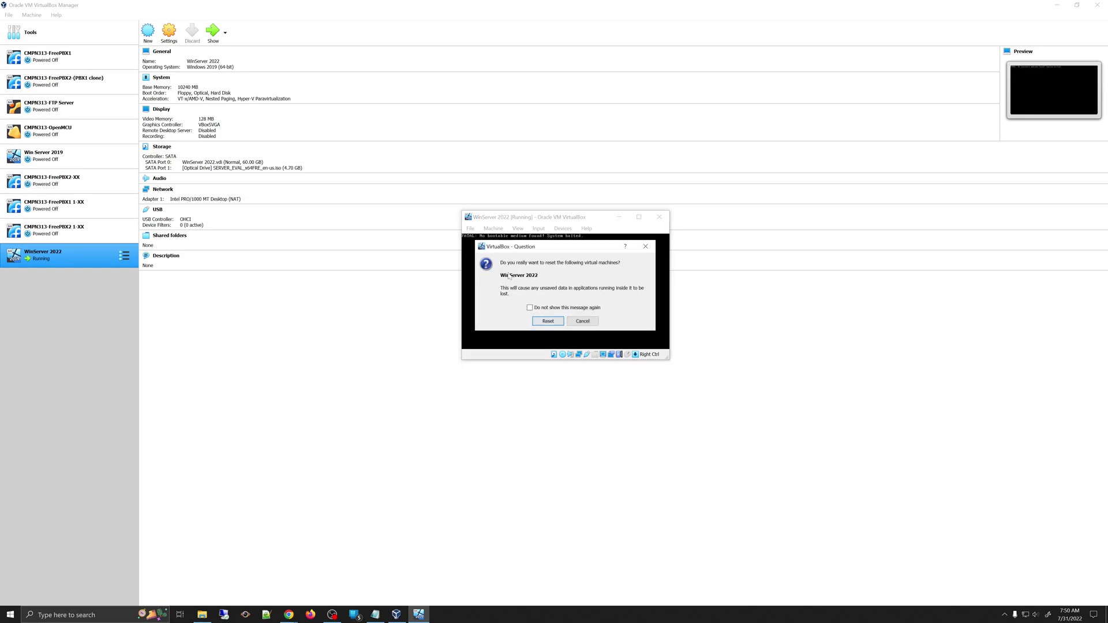
click(549, 322)
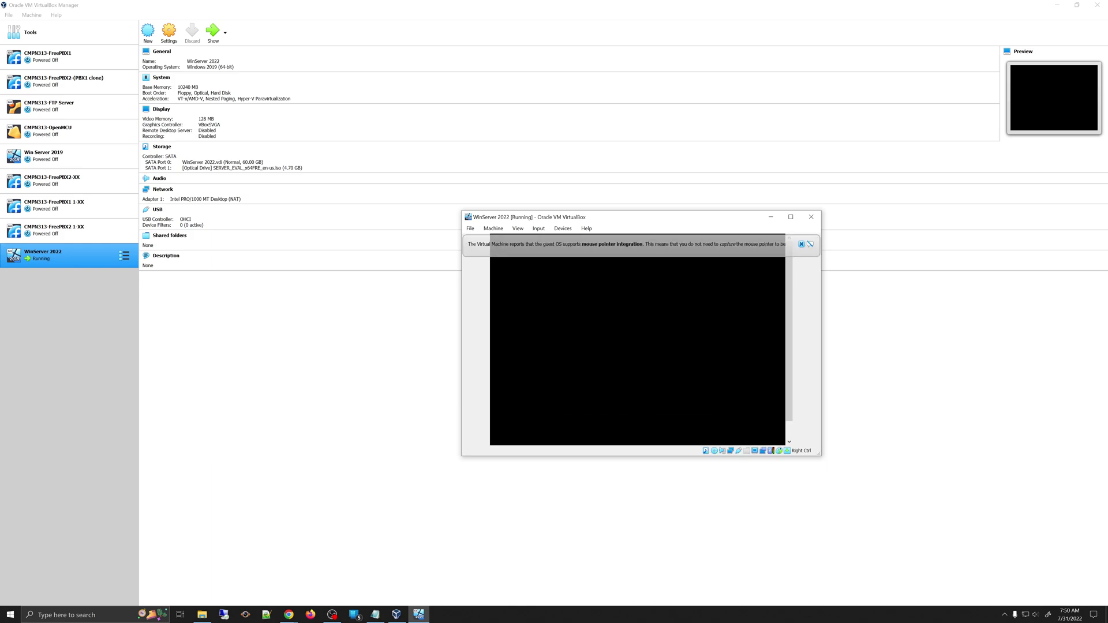
Enlarge the virtual machine window and start the server installation with the default English (United States) language and US keyboard settings.
drag(819, 454, 908, 524)
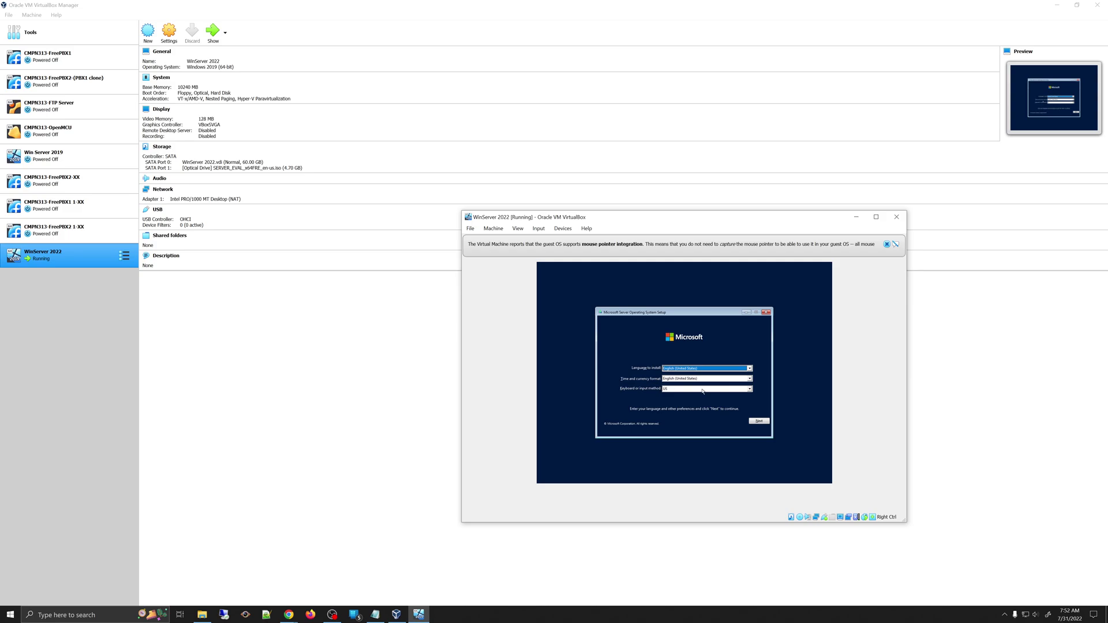
click(762, 423)
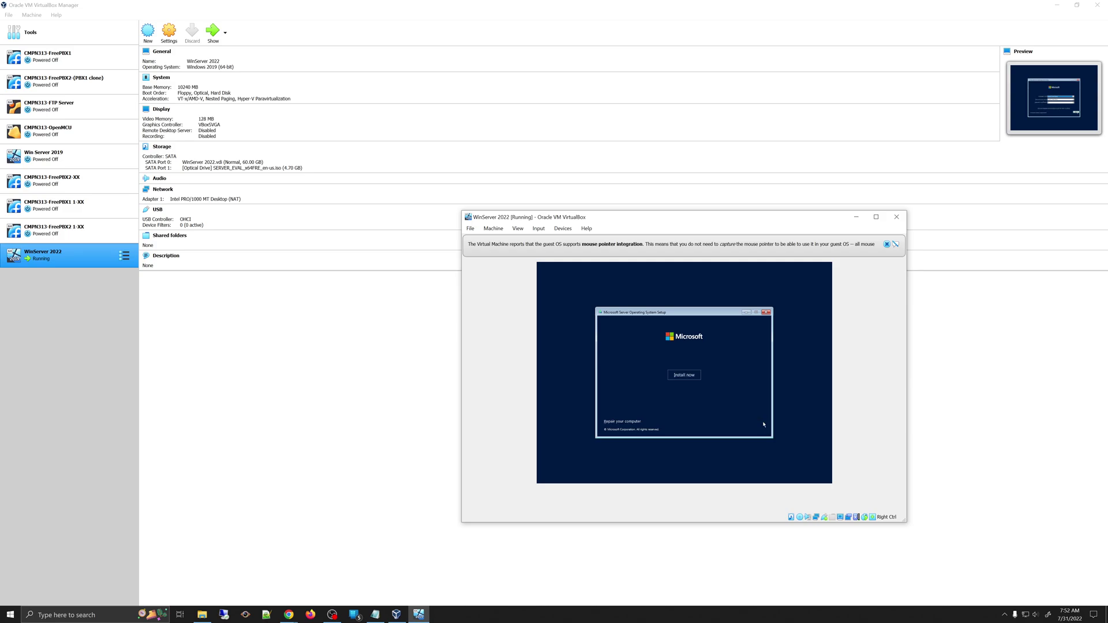
click(692, 376)
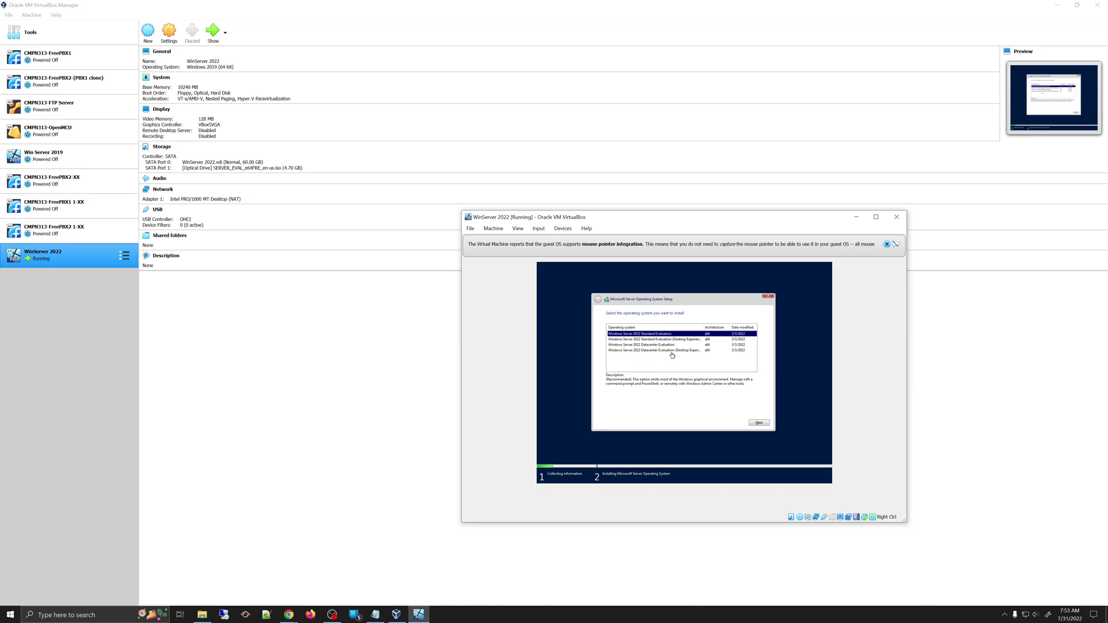
Choose Windows Server 2022 Standard Evaluation (Desktop Experience) as the operating system to install and enlarge the virtual machine window.
click(688, 340)
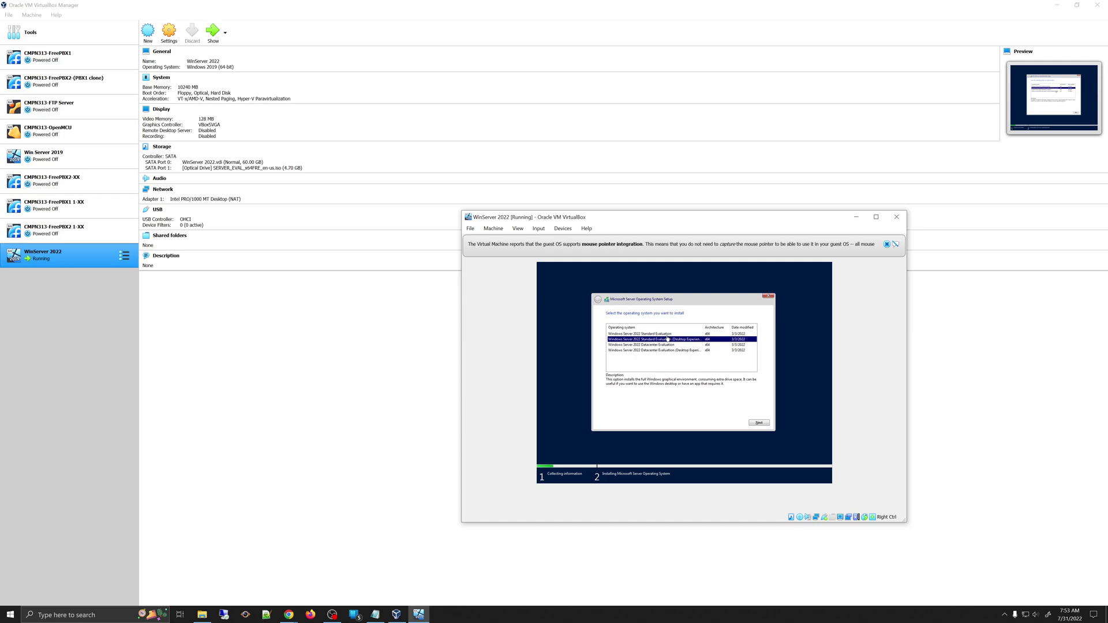
drag(905, 523, 1005, 575)
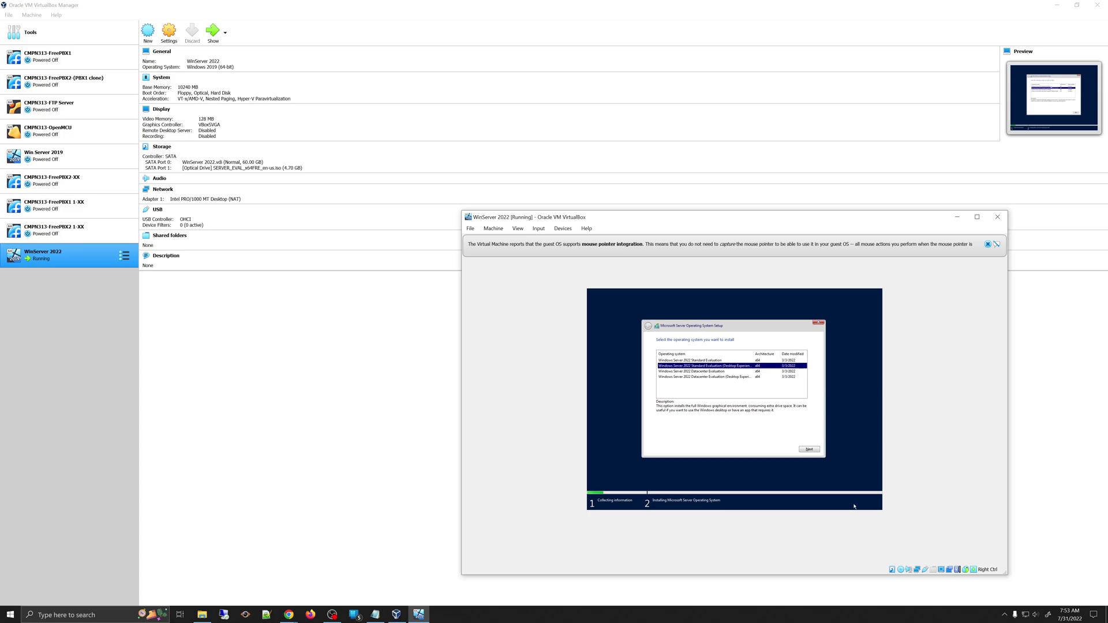
click(813, 449)
Accept the Microsoft Software License Terms and choose the custom installation of the server operating system only.
click(656, 441)
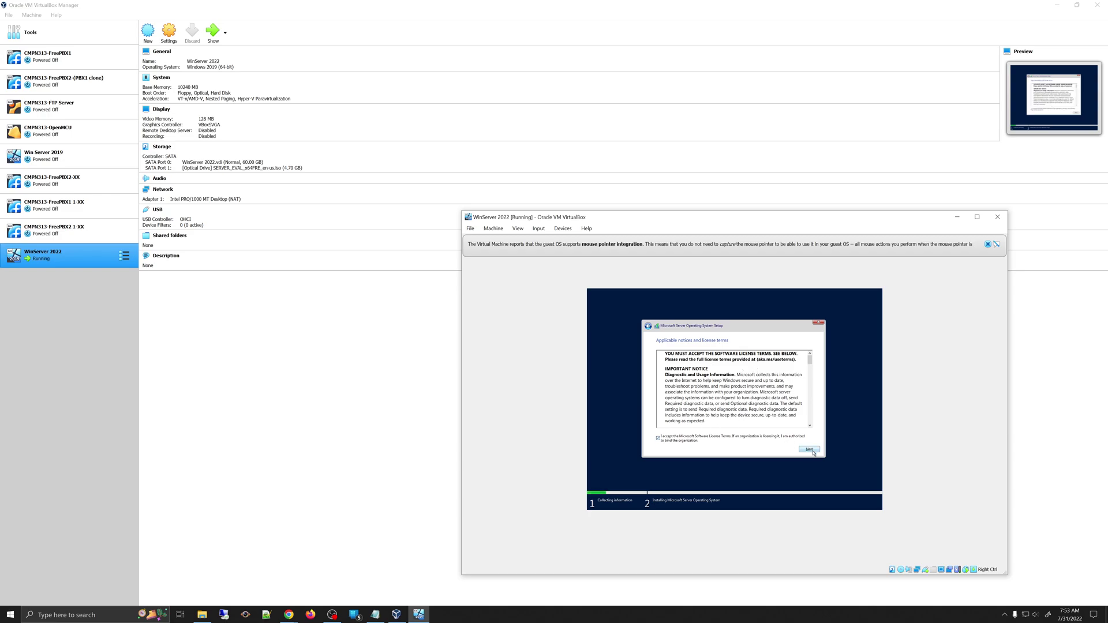
click(810, 450)
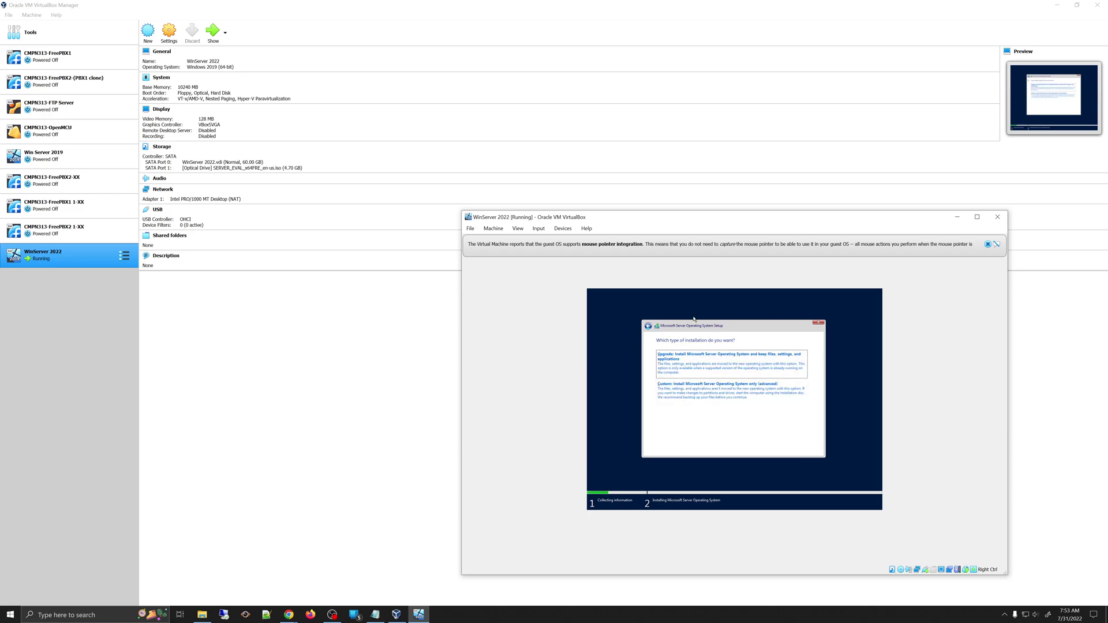
click(688, 400)
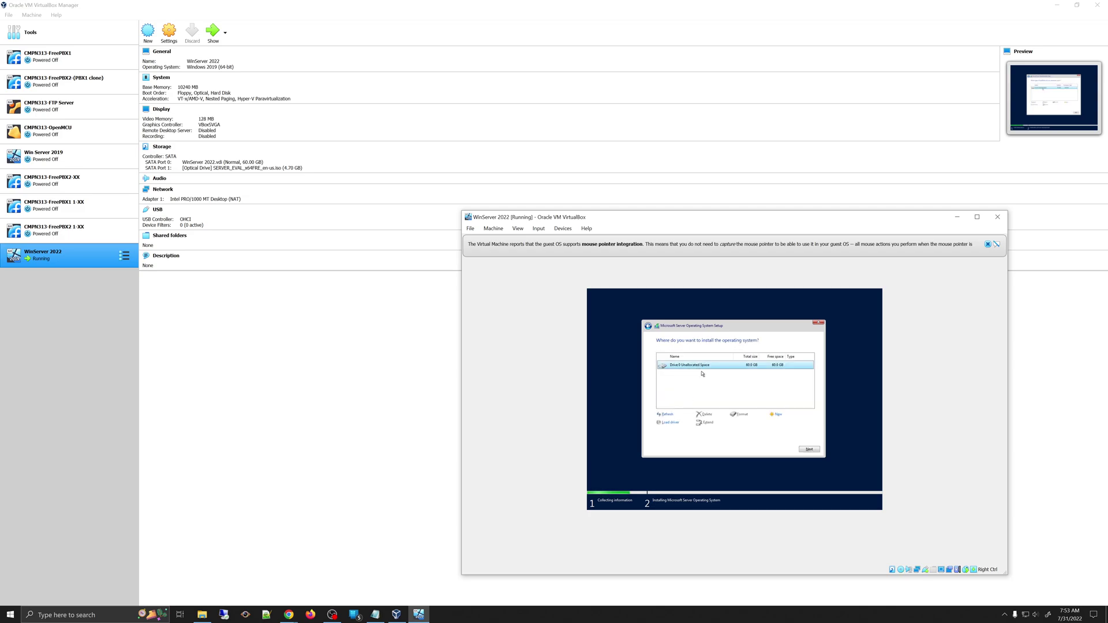
Create a new partition on Drive 0's unallocated space, allow the additional system partitions, and start installing the operating system.
click(778, 416)
click(788, 424)
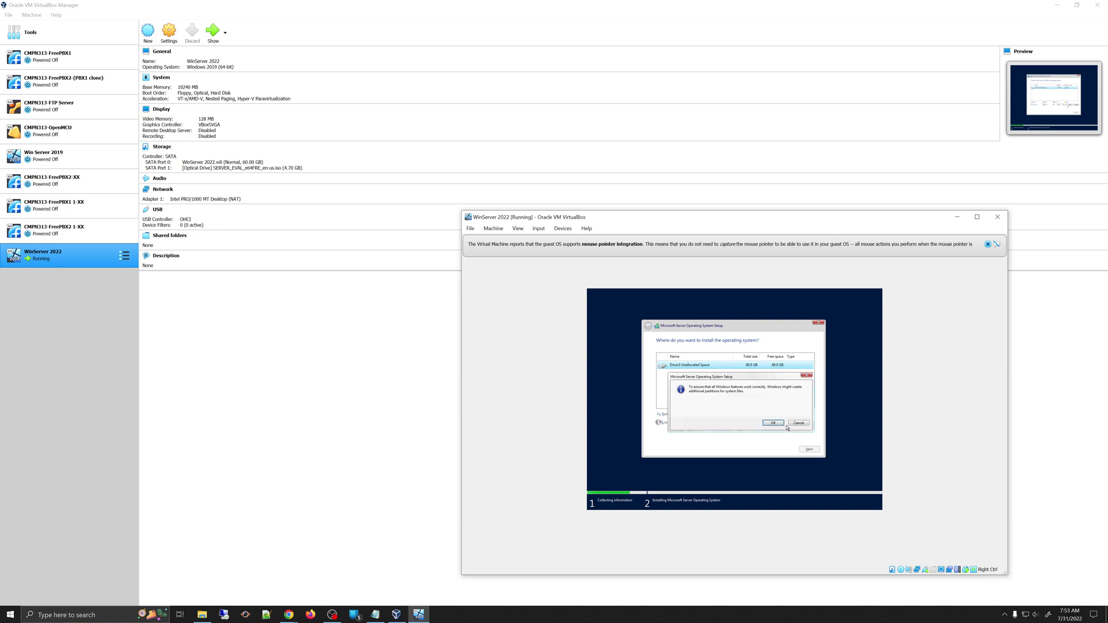
click(768, 423)
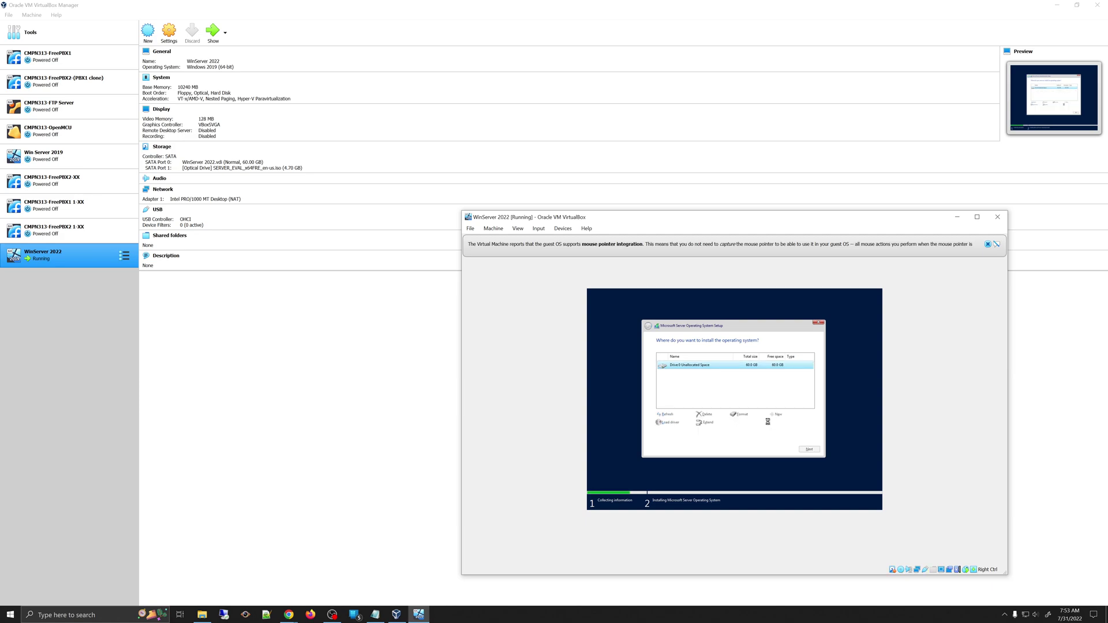
click(814, 452)
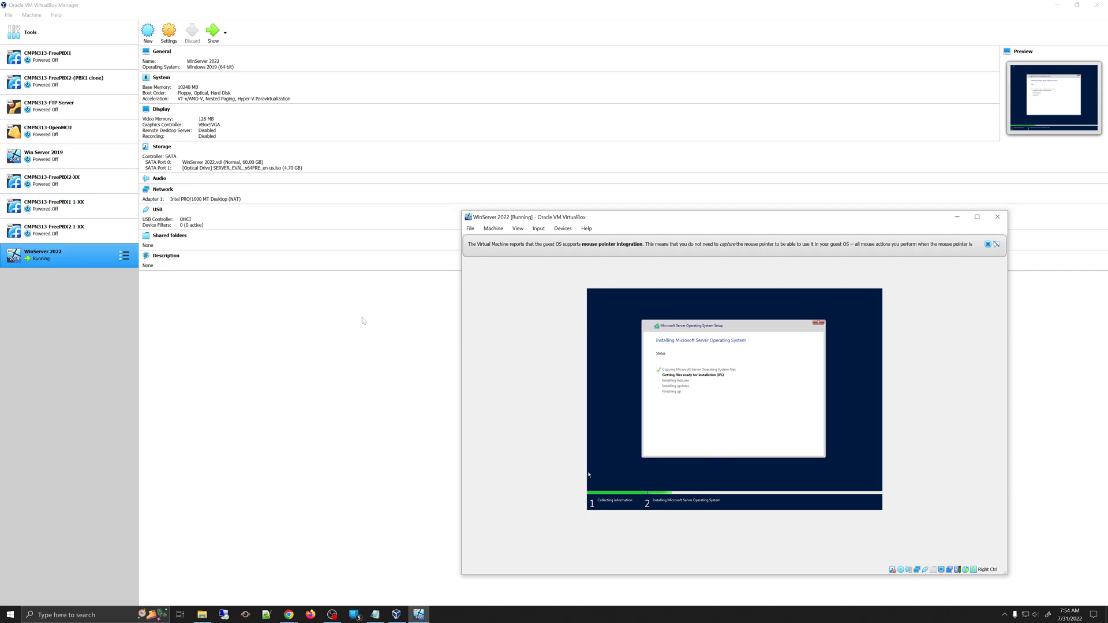
click(55, 292)
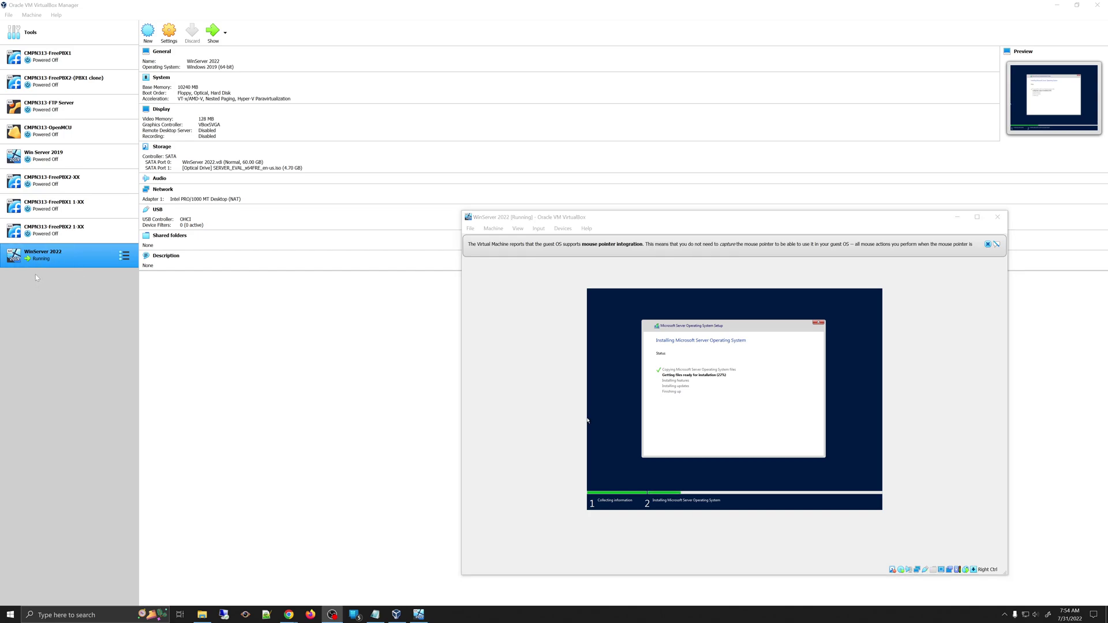